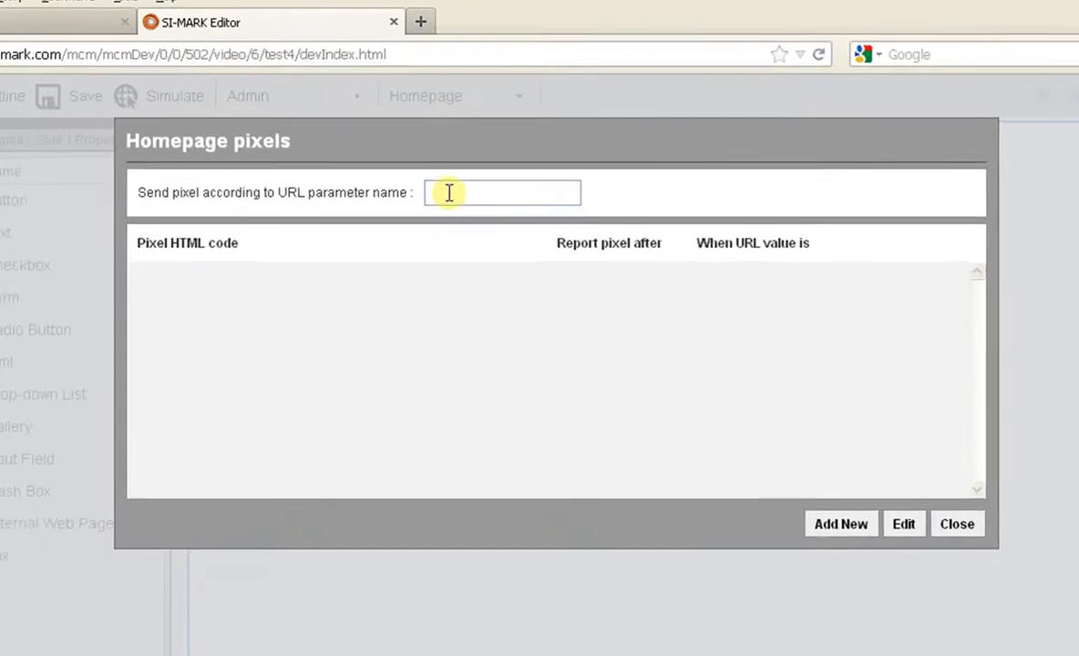
{"action": "left_click", "coordinate": [493, 187]}
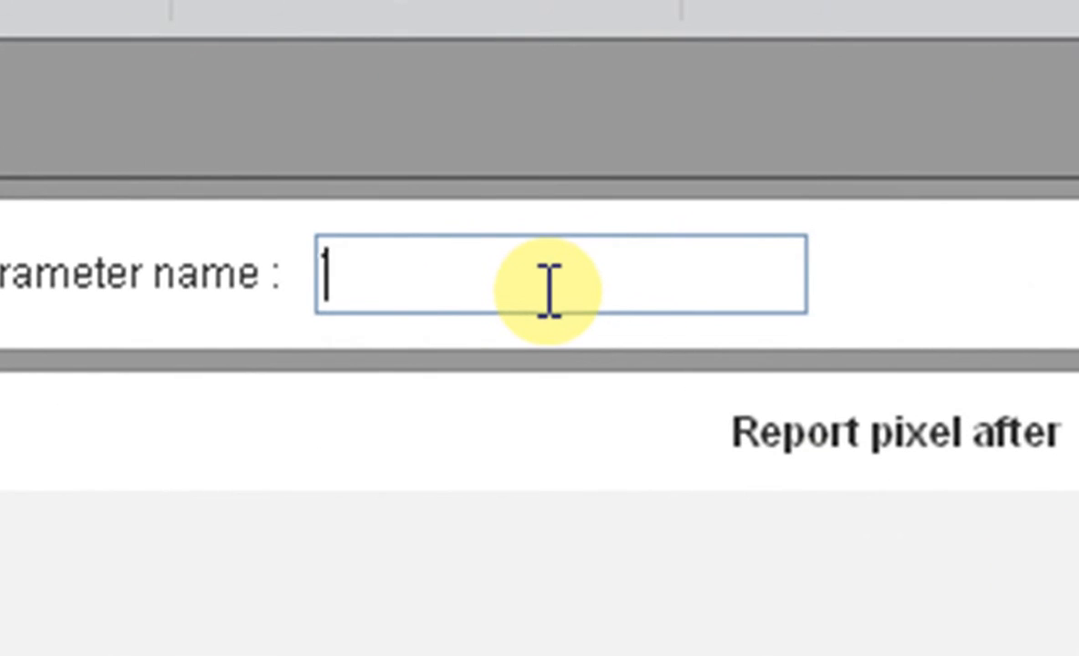
{"action": "type", "text": "source"}
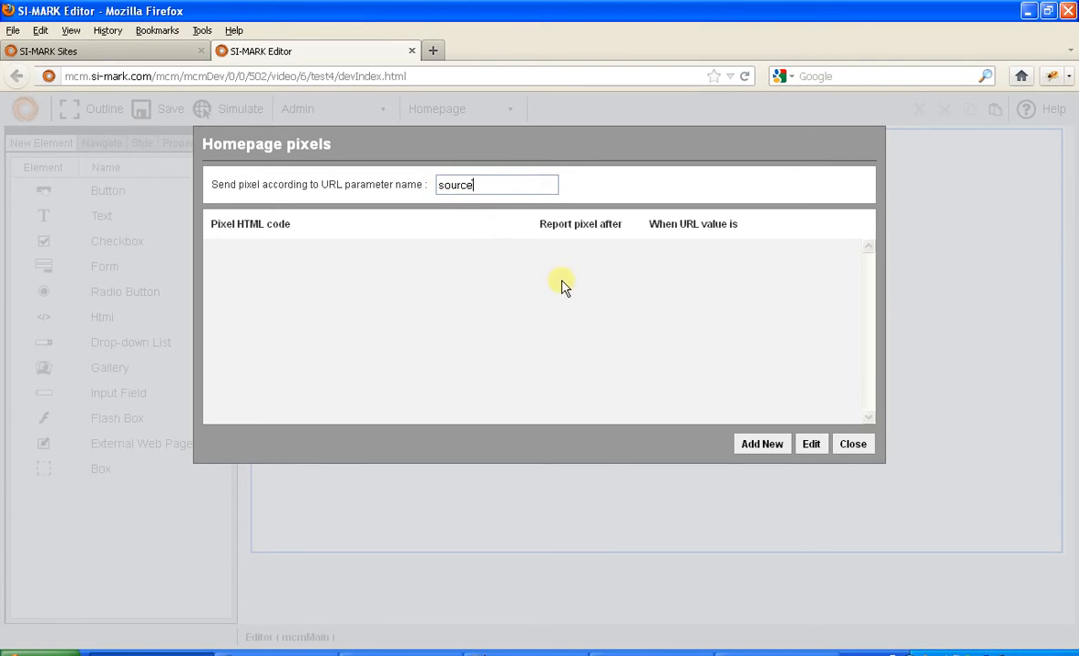
{"action": "left_click", "coordinate": [757, 450]}
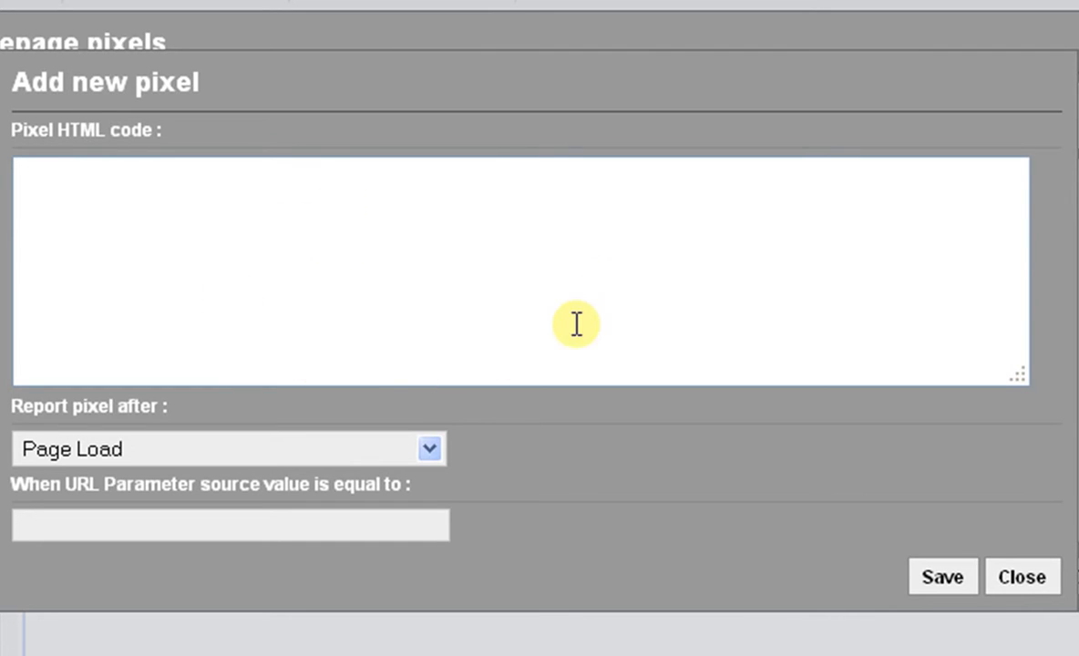
{"action": "type", "text": "<script src=\"http://ex.adpixel.com/pixel?id=1698985&t=1\" type=\"text/javascript\"> </script>"}
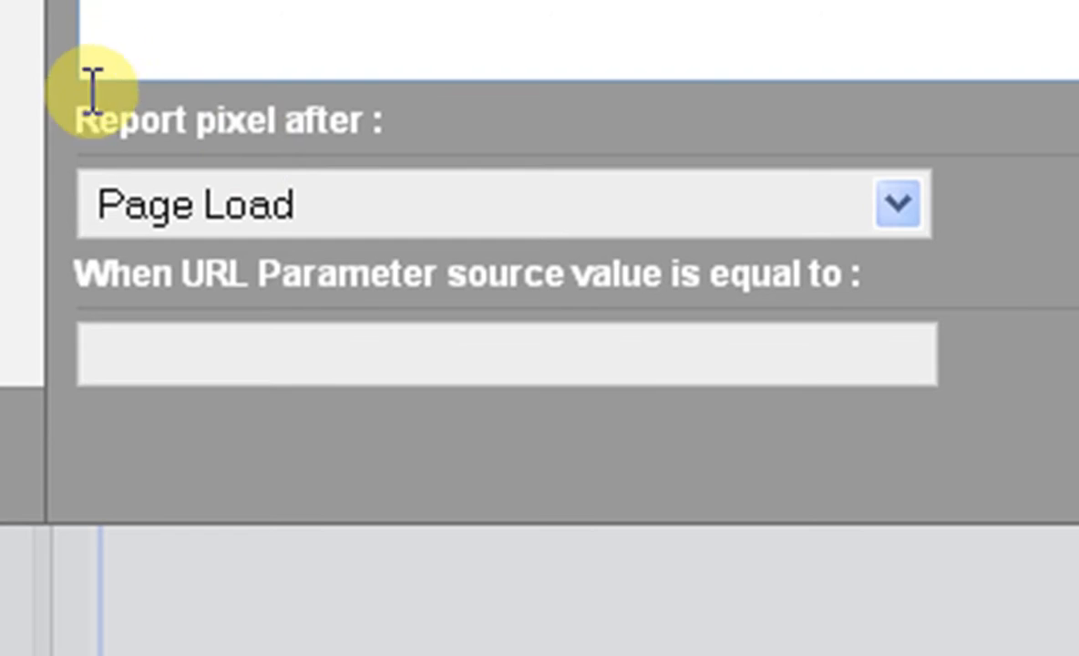
Step: Report the pixel after Button (click_me) click when the source value equals site1, save it and close the Homepage pixels dialog
{"action": "left_click", "coordinate": [873, 207]}
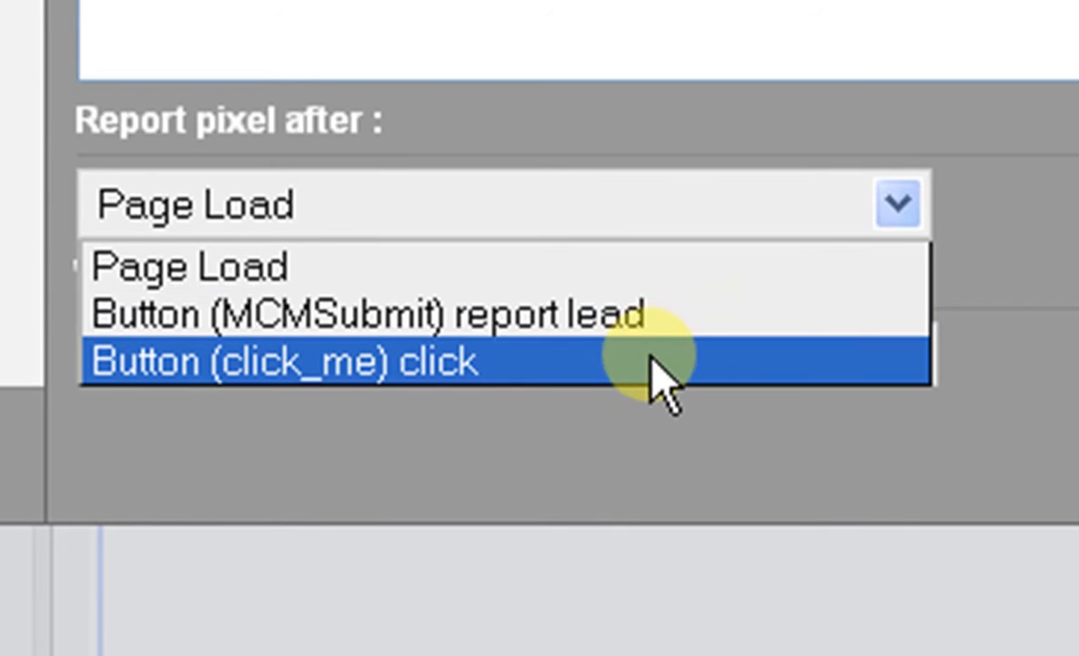
{"action": "left_click", "coordinate": [651, 363]}
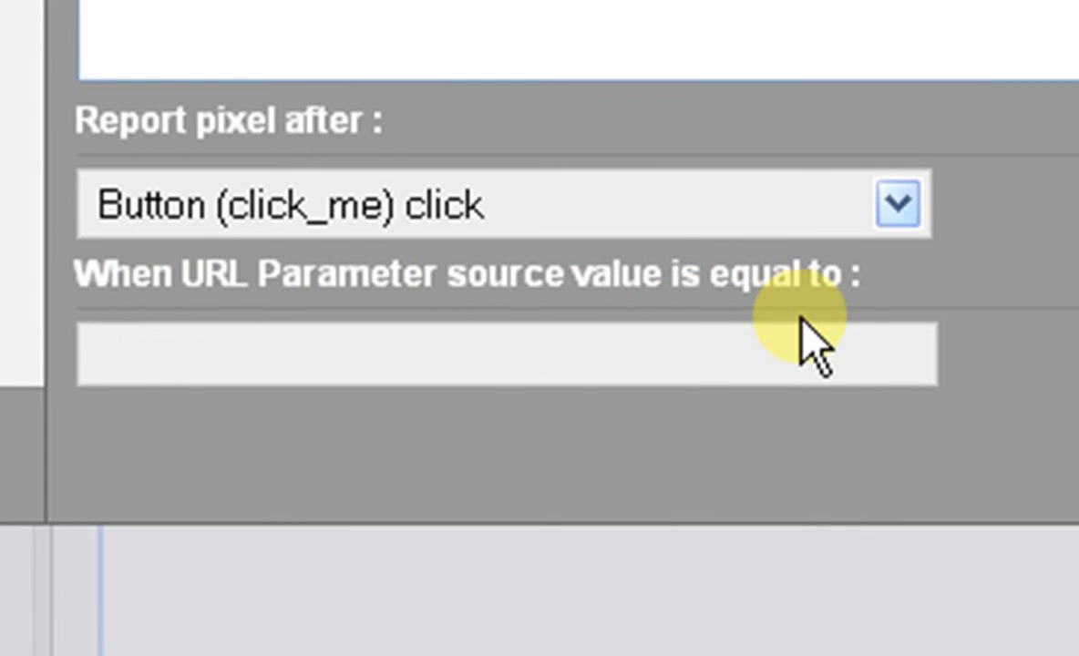
{"action": "left_click", "coordinate": [693, 366]}
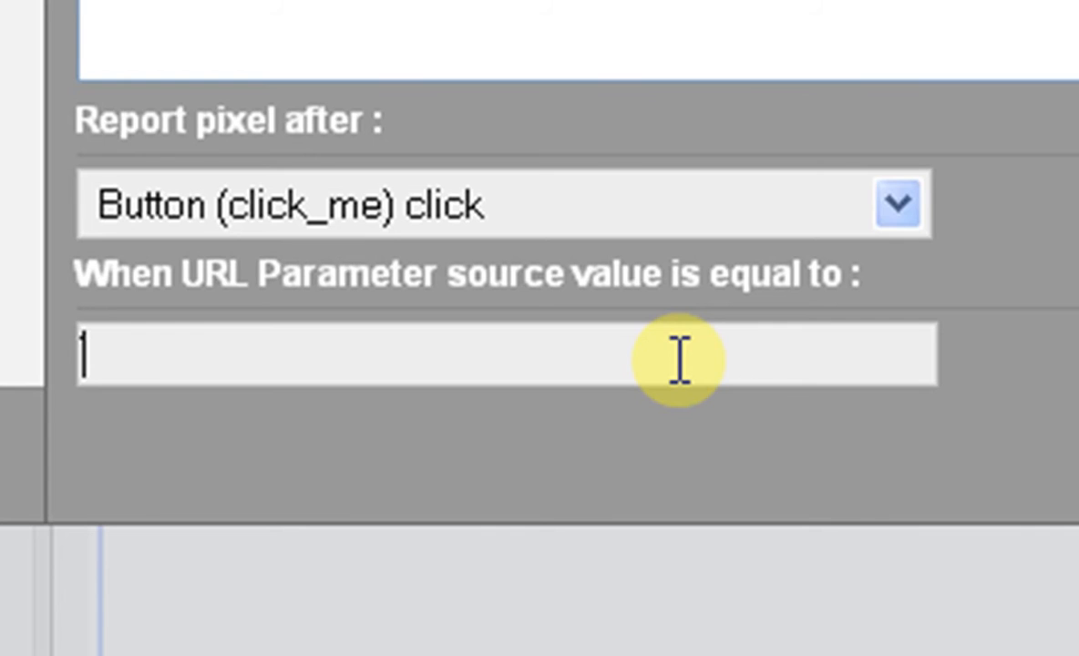
{"action": "type", "text": "site1"}
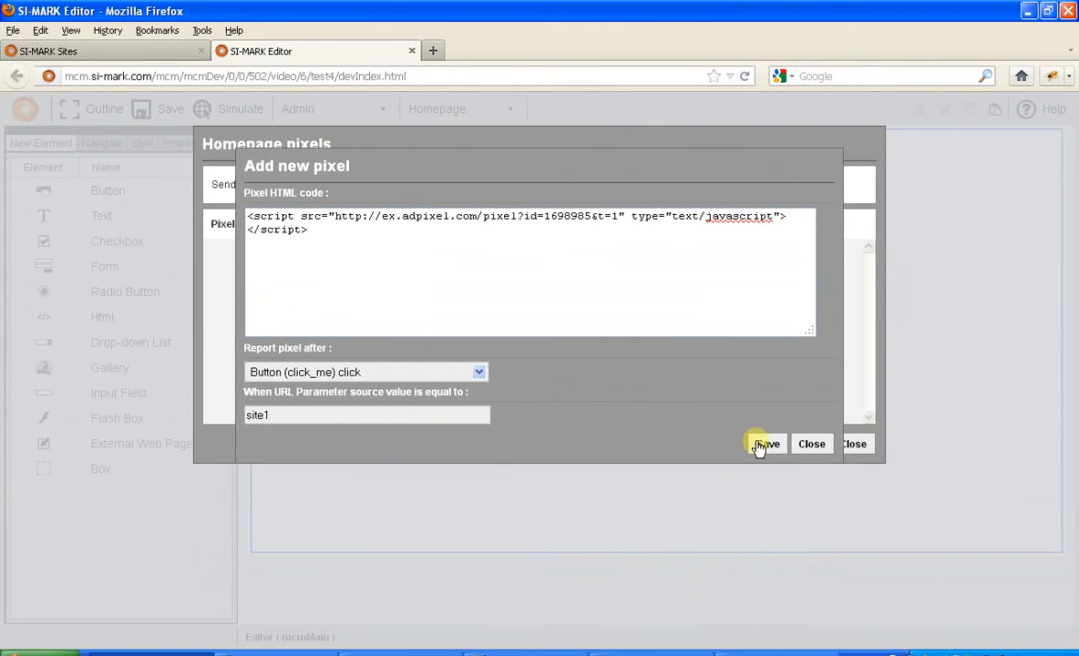
{"action": "left_click", "coordinate": [762, 444]}
{"action": "left_click", "coordinate": [849, 444]}
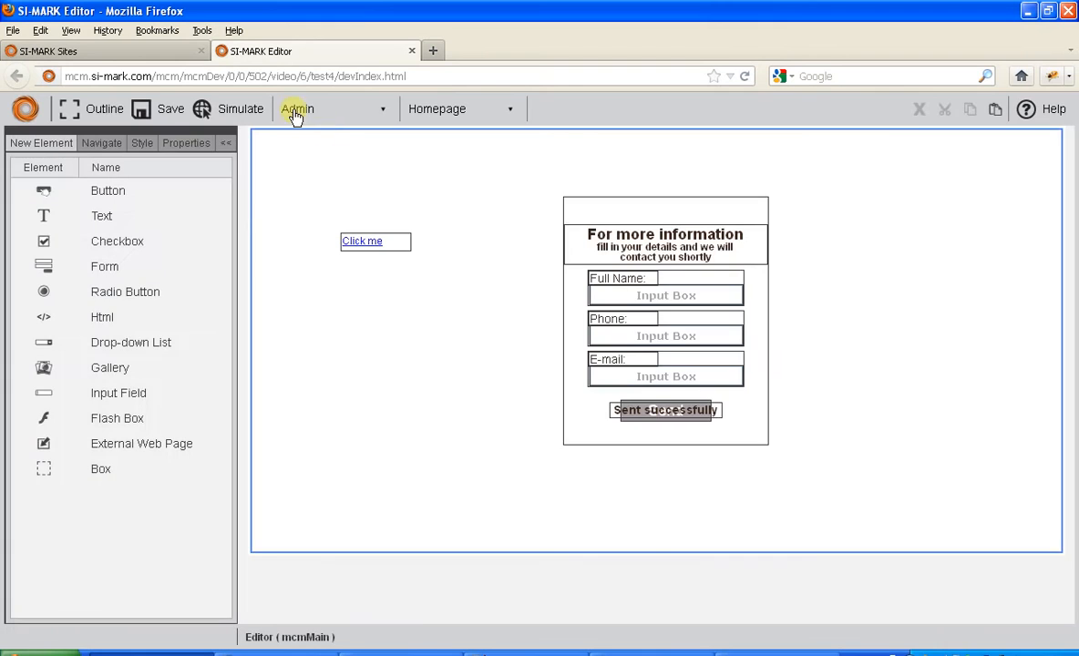
Step: Save the site and simulate it in the browser
{"action": "left_click", "coordinate": [156, 111]}
{"action": "key", "text": "Return"}
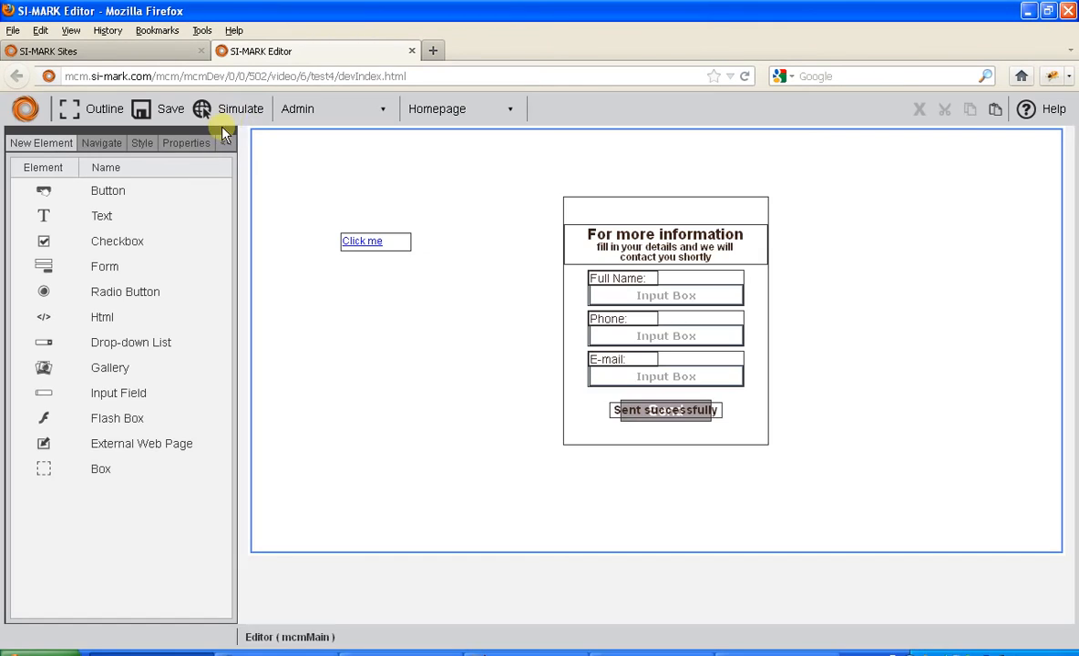
{"action": "left_click", "coordinate": [239, 111]}
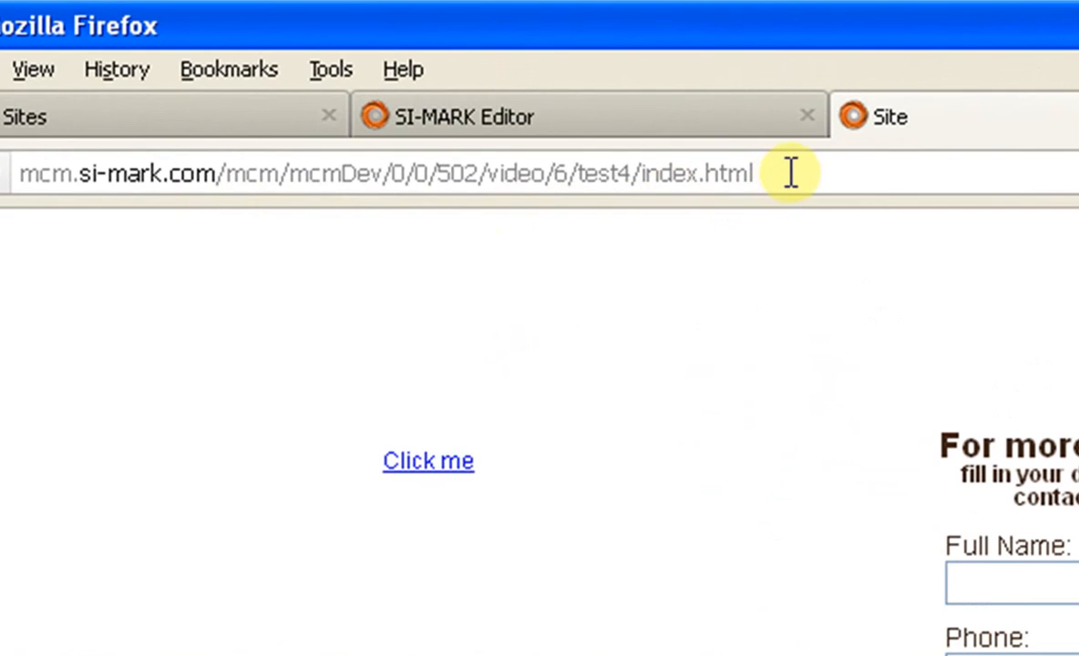
Step: Append ? to the end of the simulated page's web address
{"action": "left_click", "coordinate": [792, 173]}
{"action": "left_click", "coordinate": [795, 174]}
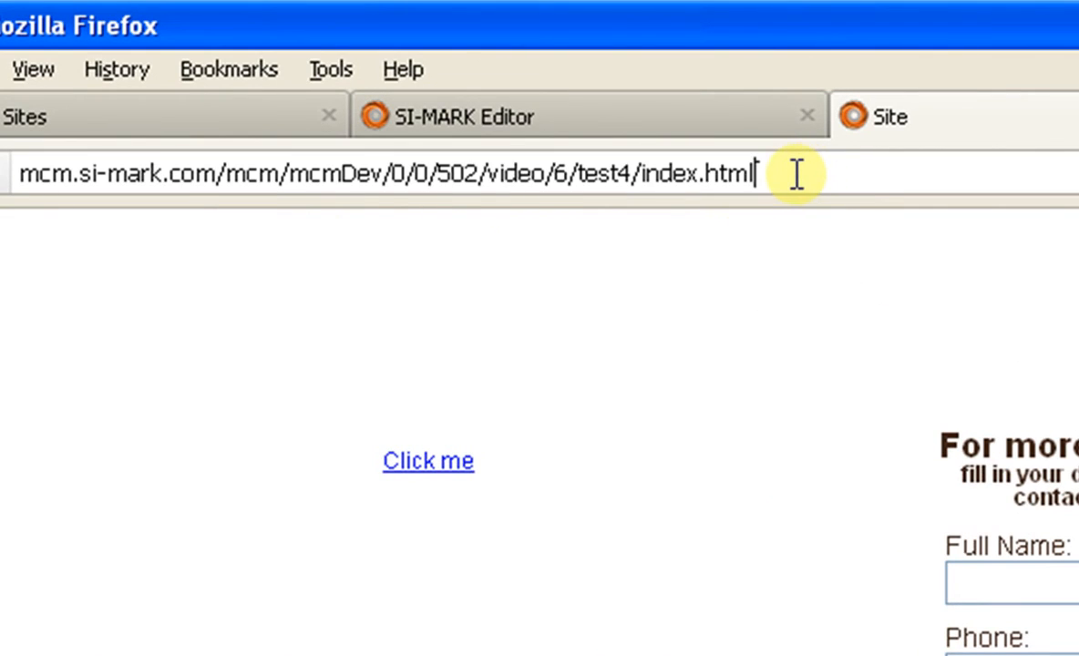
{"action": "type", "text": "?"}
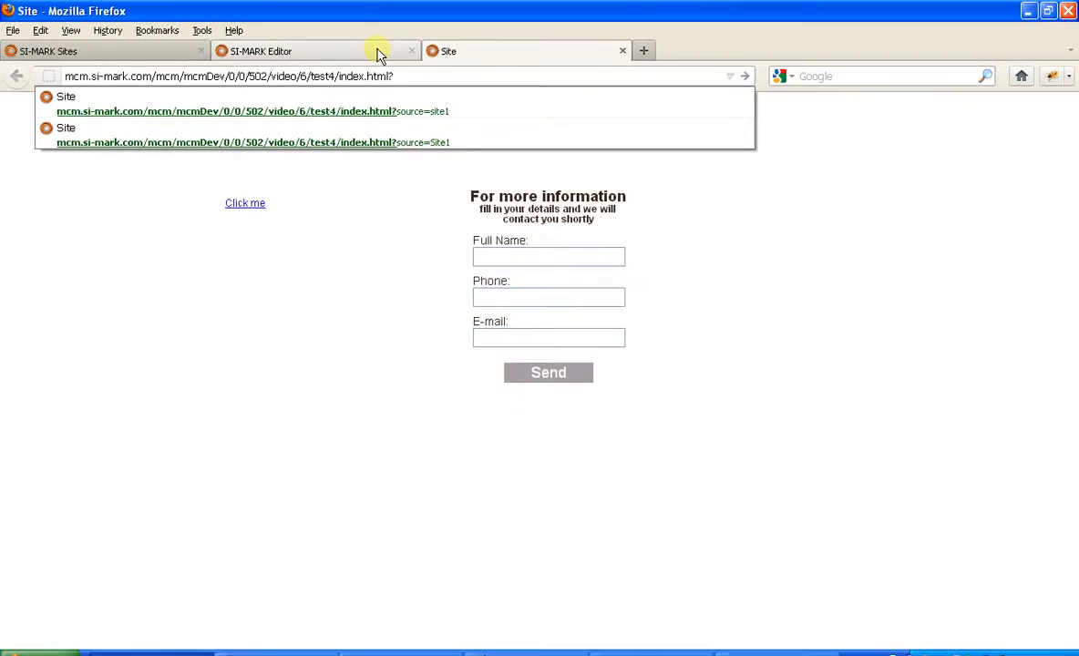
Step: Return to the site editor and check the URL parameter name in the Homepage pixels settings
{"action": "left_click", "coordinate": [380, 53]}
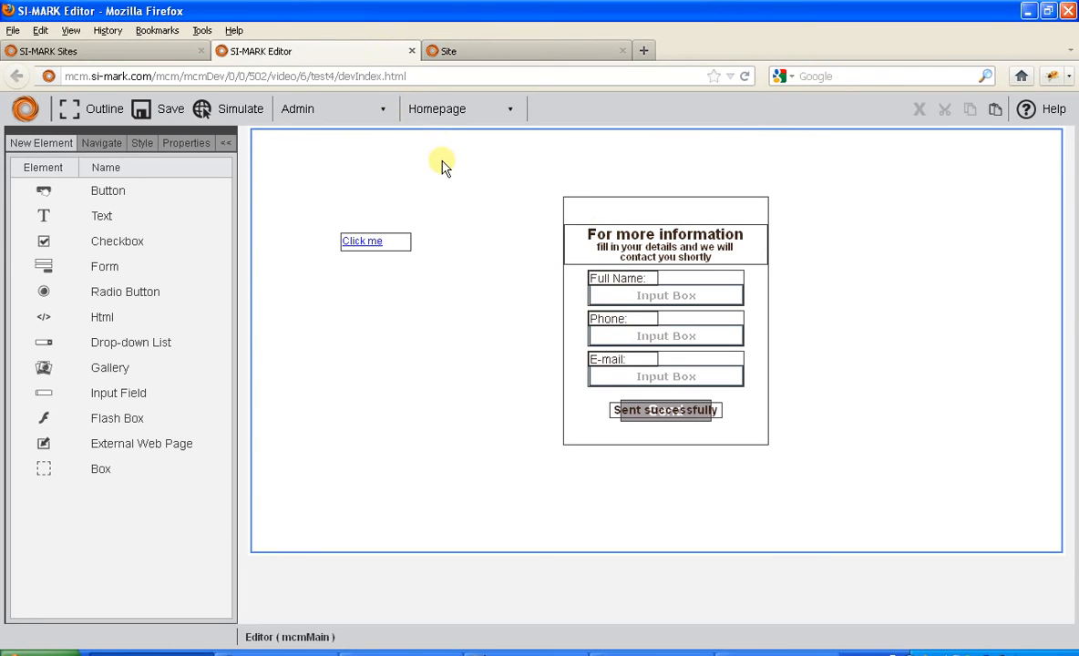
{"action": "left_click", "coordinate": [347, 109]}
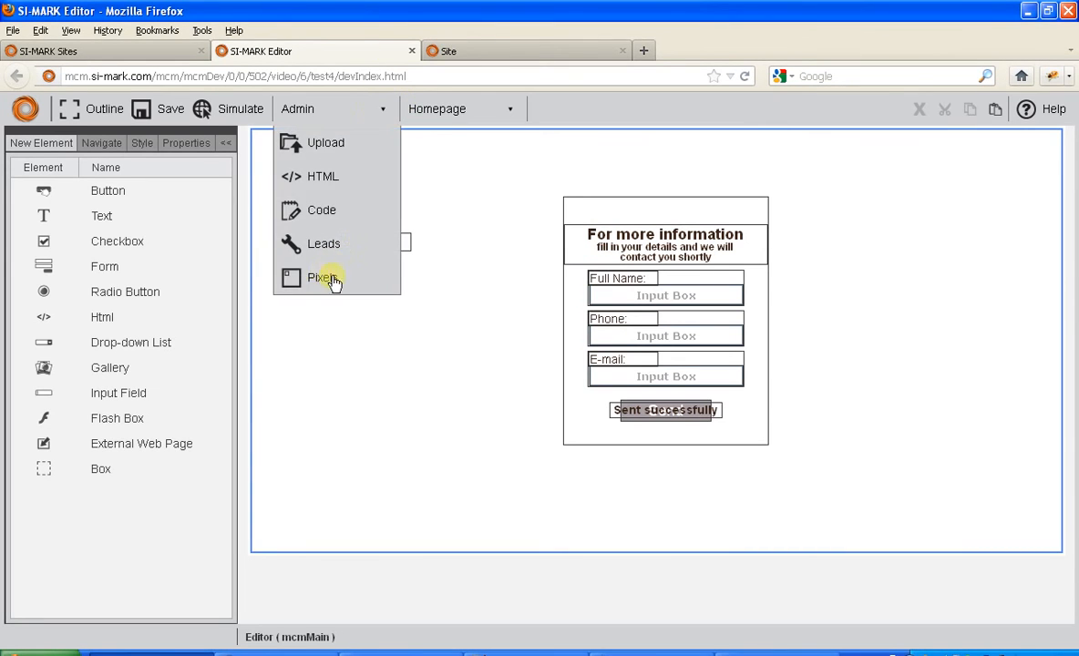
{"action": "left_click", "coordinate": [330, 278]}
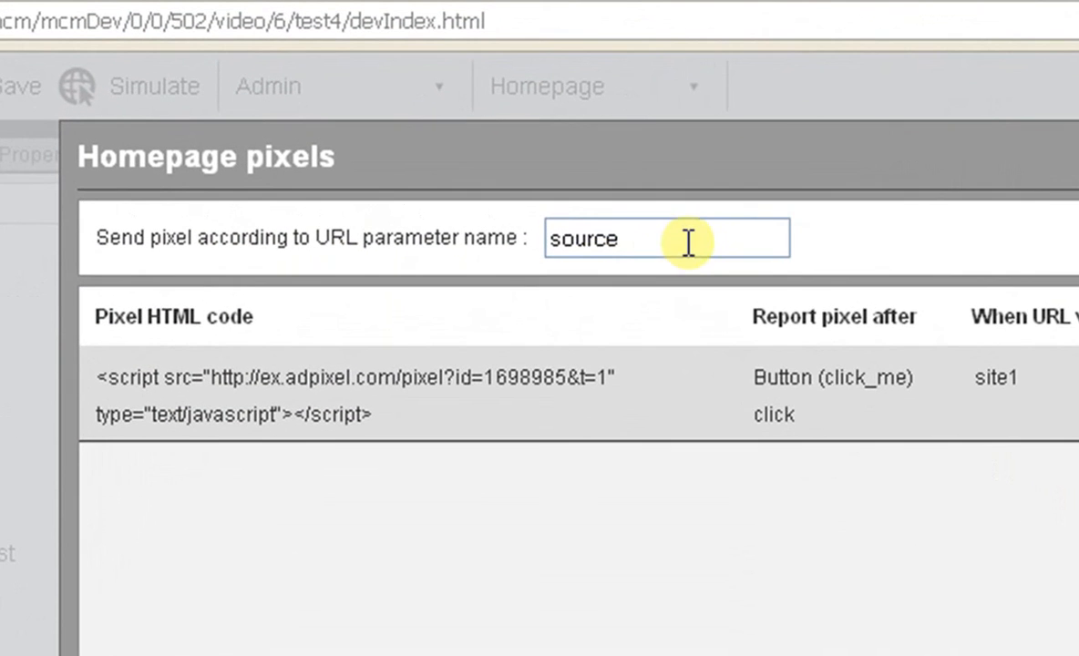
{"action": "left_click_drag", "start_coordinate": [518, 190], "coordinate": [433, 178]}
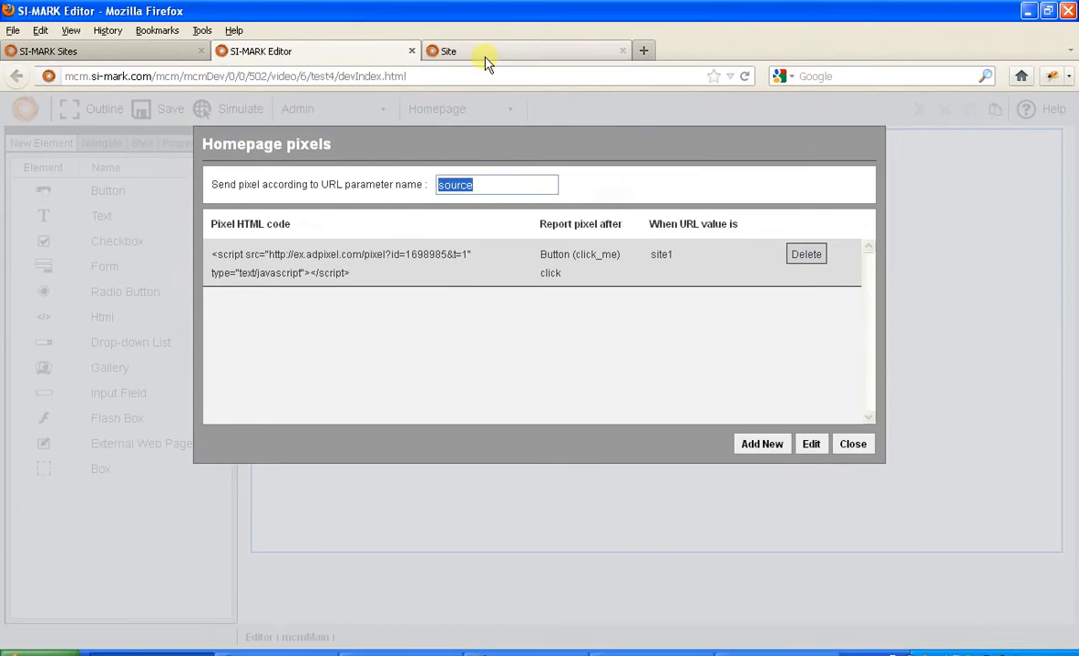
Step: Append source= after the question mark in the simulated page's web address
{"action": "left_click", "coordinate": [483, 52]}
{"action": "left_click", "coordinate": [446, 77]}
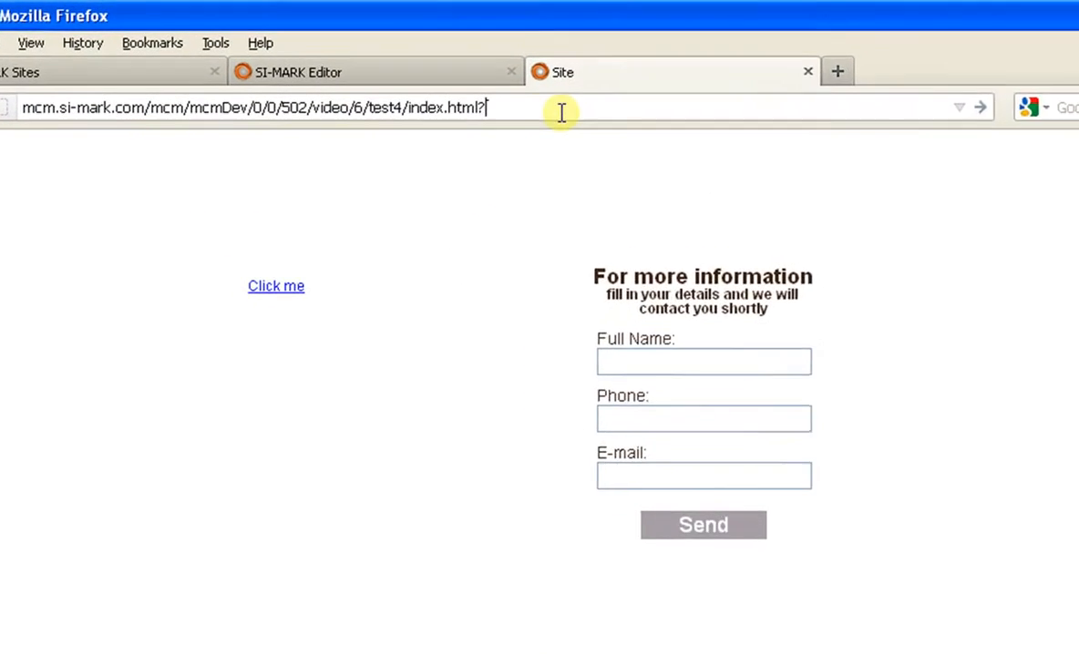
{"action": "type", "text": "source"}
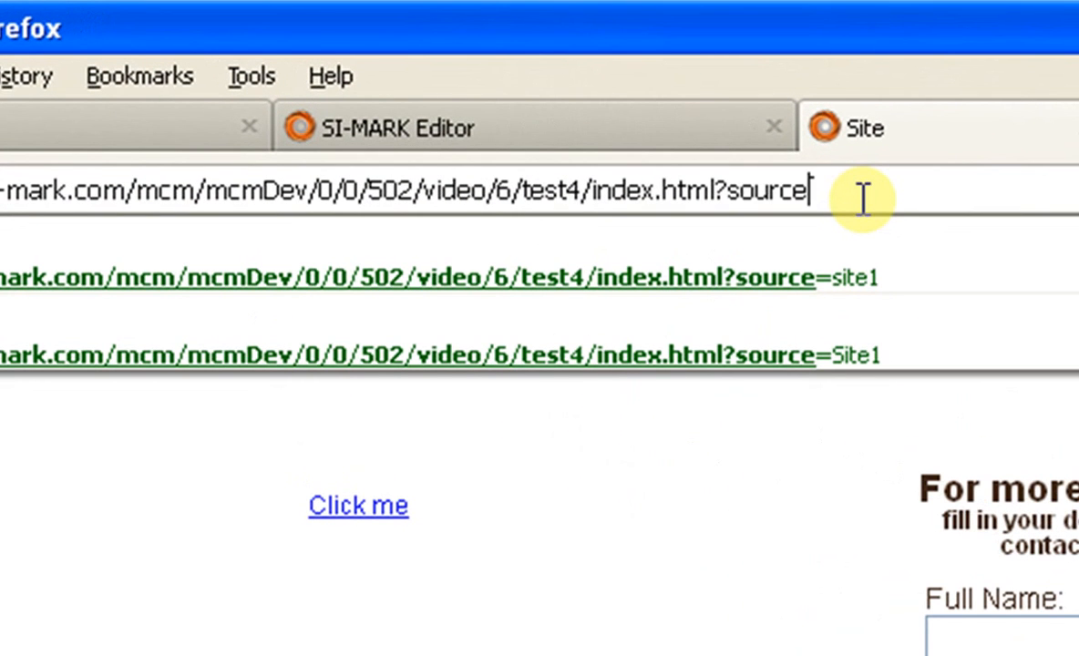
{"action": "type", "text": "="}
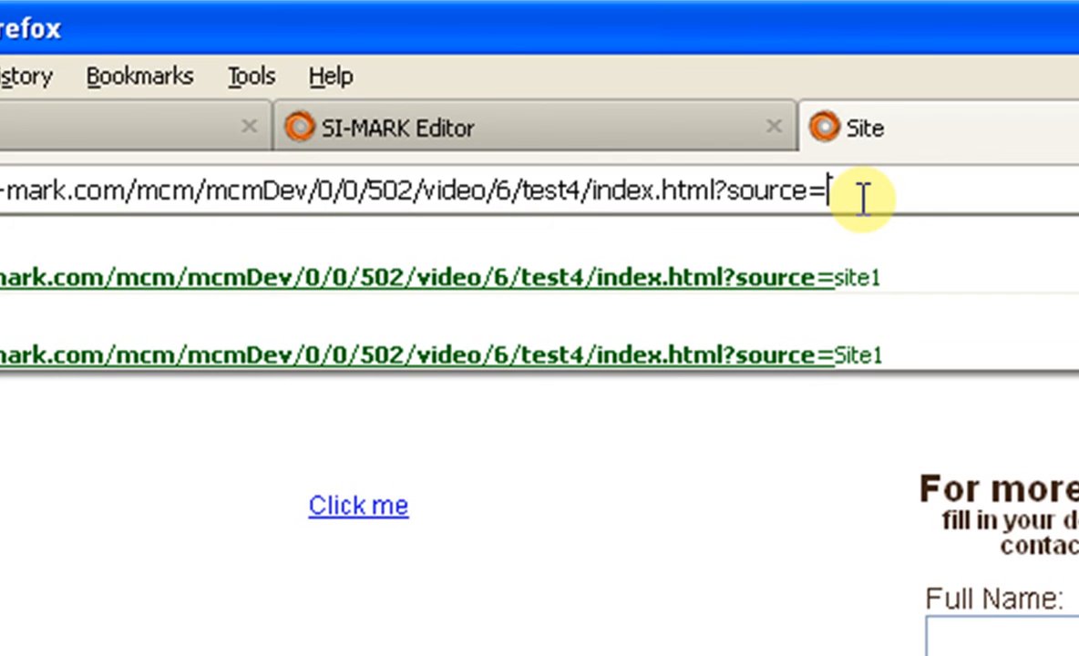
Step: Return to the site editor, open the existing pixel for editing and check its required URL parameter value
{"action": "left_click", "coordinate": [678, 132]}
{"action": "left_click", "coordinate": [677, 132]}
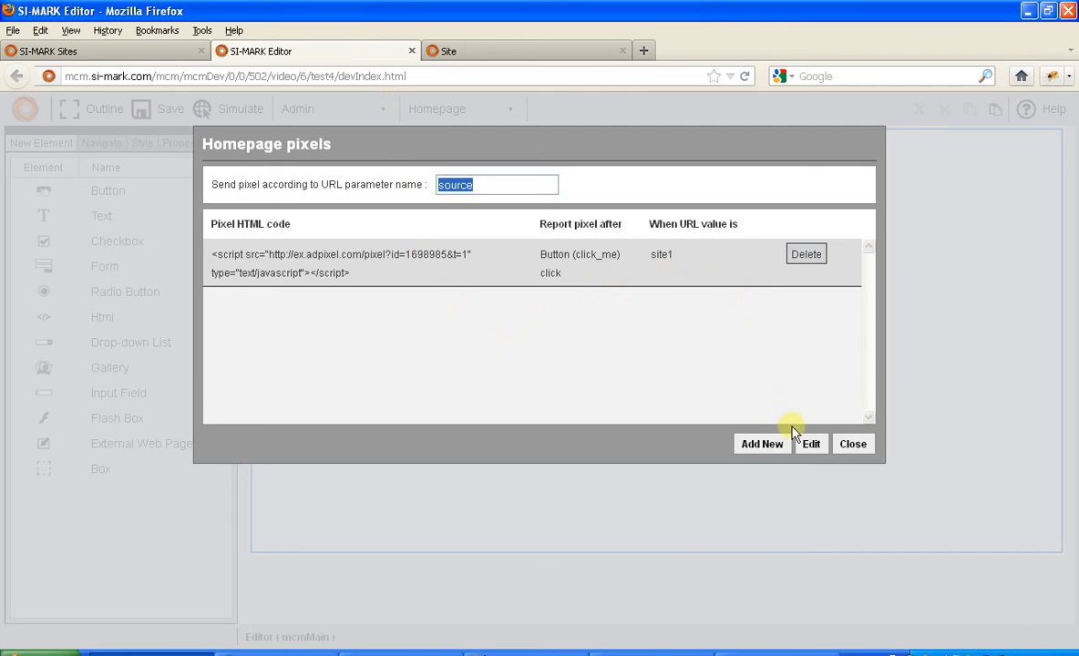
{"action": "left_click", "coordinate": [831, 444]}
{"action": "left_click", "coordinate": [762, 441]}
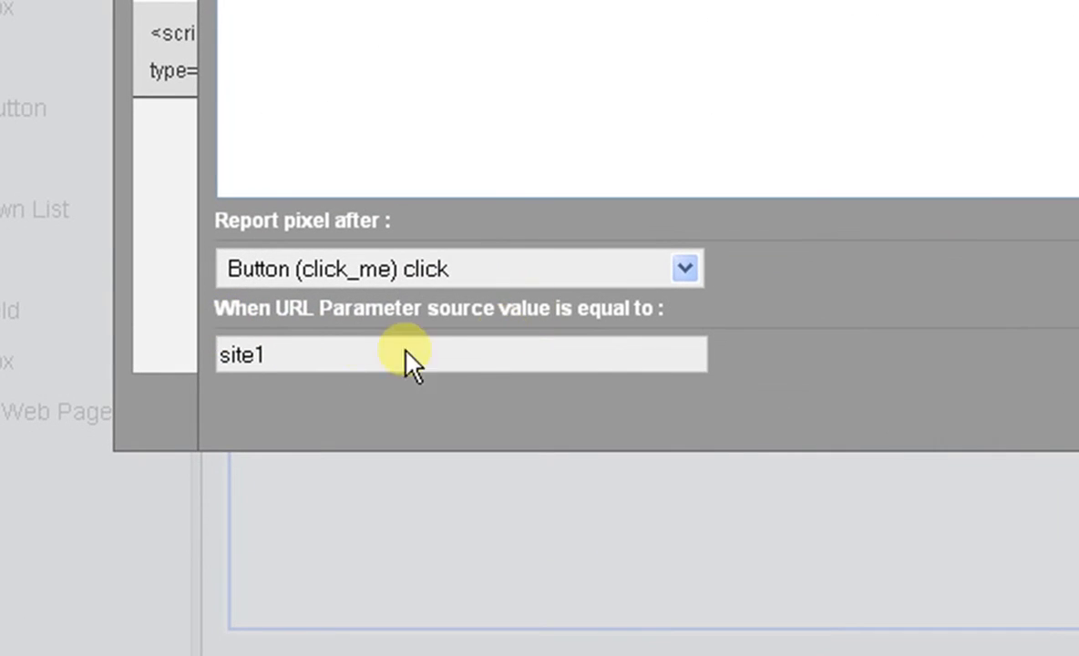
{"action": "left_click_drag", "start_coordinate": [289, 358], "coordinate": [197, 356]}
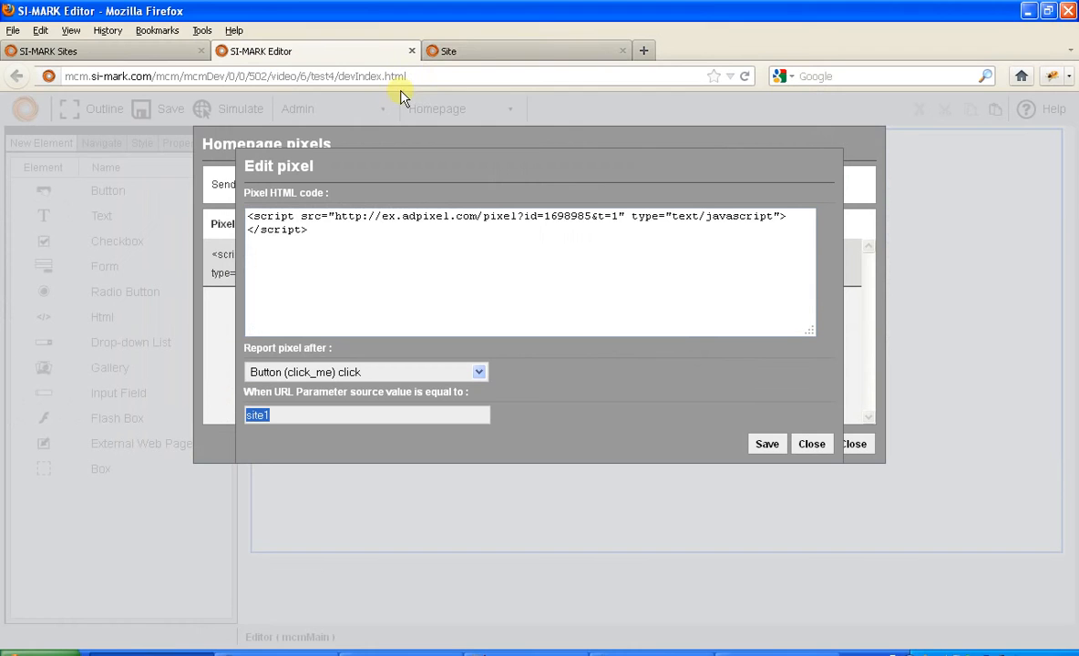
Step: Complete the simulated page's address with site1 as the source value and load it
{"action": "left_click", "coordinate": [470, 49]}
{"action": "left_click", "coordinate": [485, 76]}
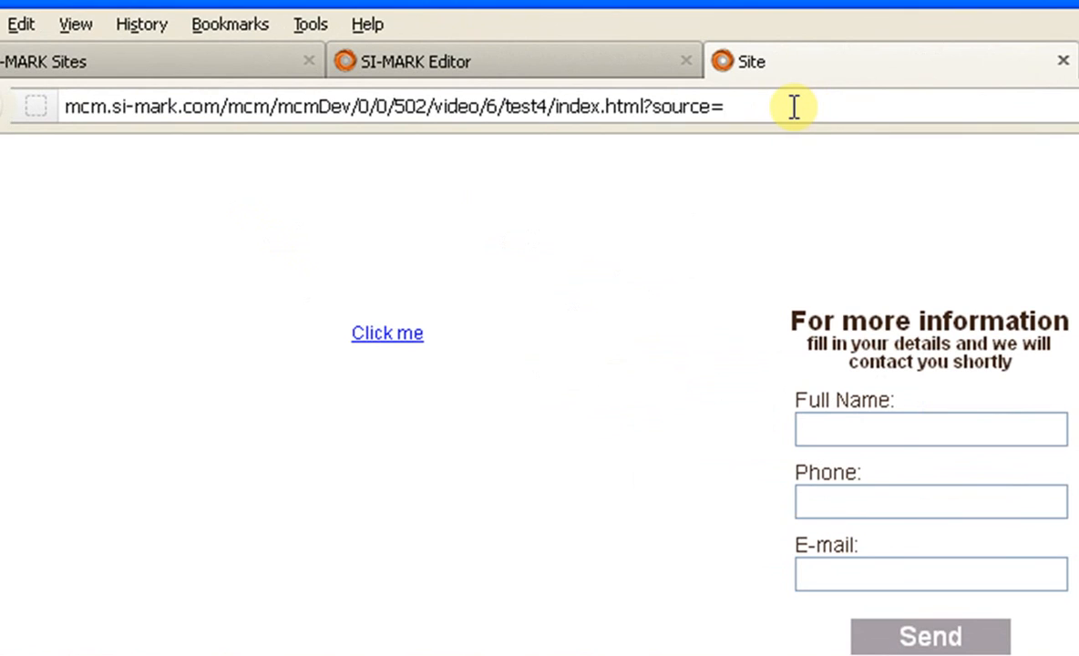
{"action": "type", "text": "site1"}
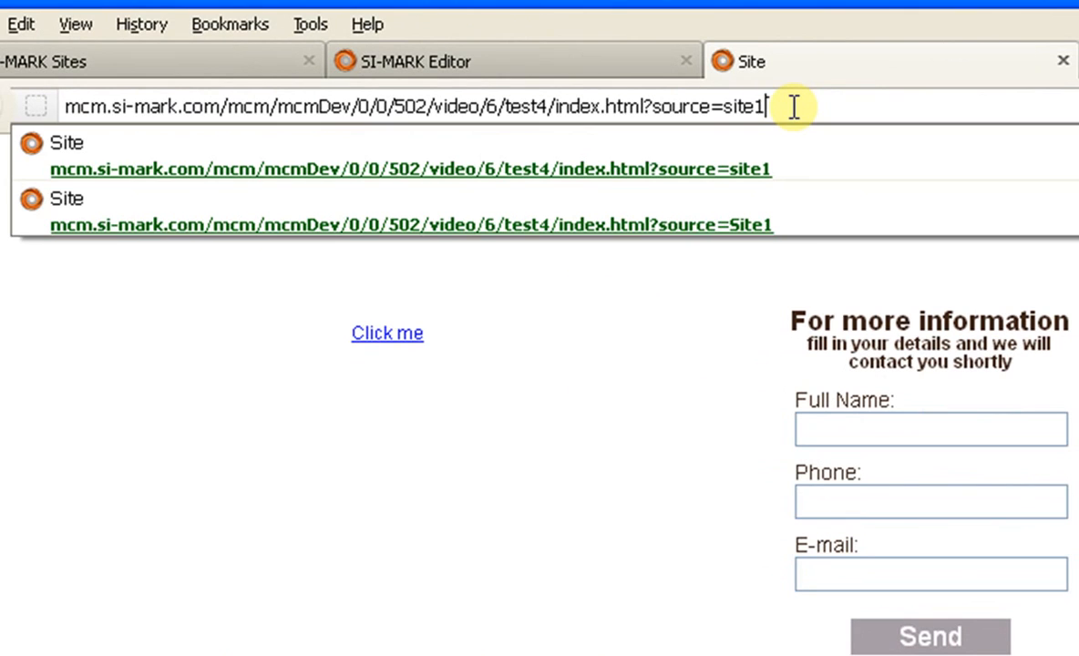
{"action": "key", "text": "Return"}
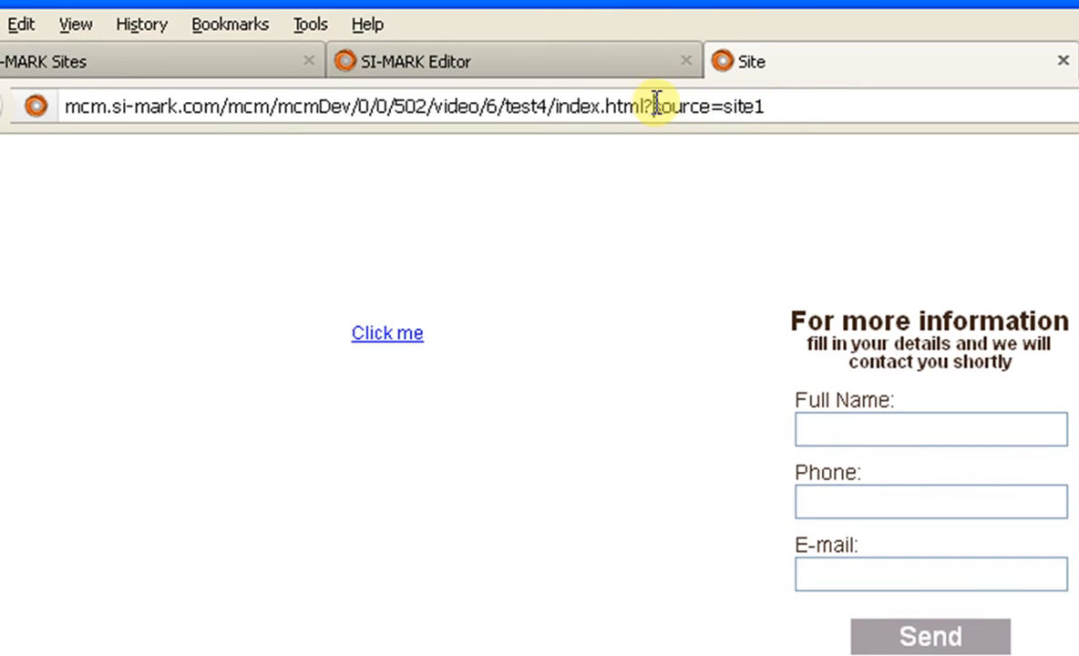
Step: Append a second parameter, &ref=aaa, to the simulated page's address, load it and highlight the added part
{"action": "left_click_drag", "start_coordinate": [653, 104], "coordinate": [812, 104]}
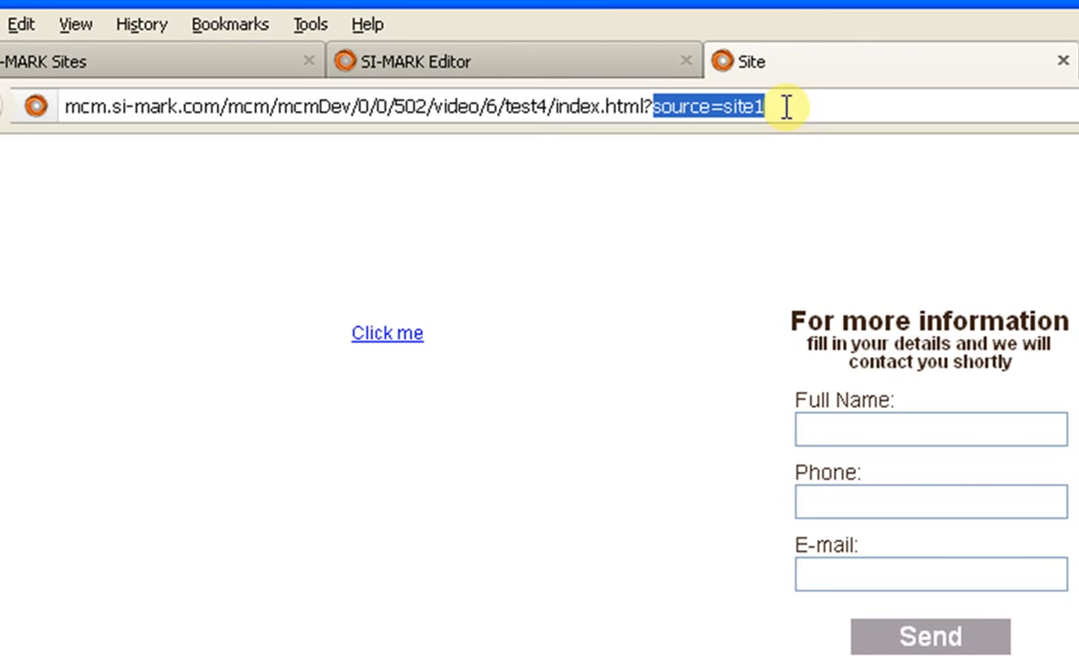
{"action": "left_click", "coordinate": [786, 106]}
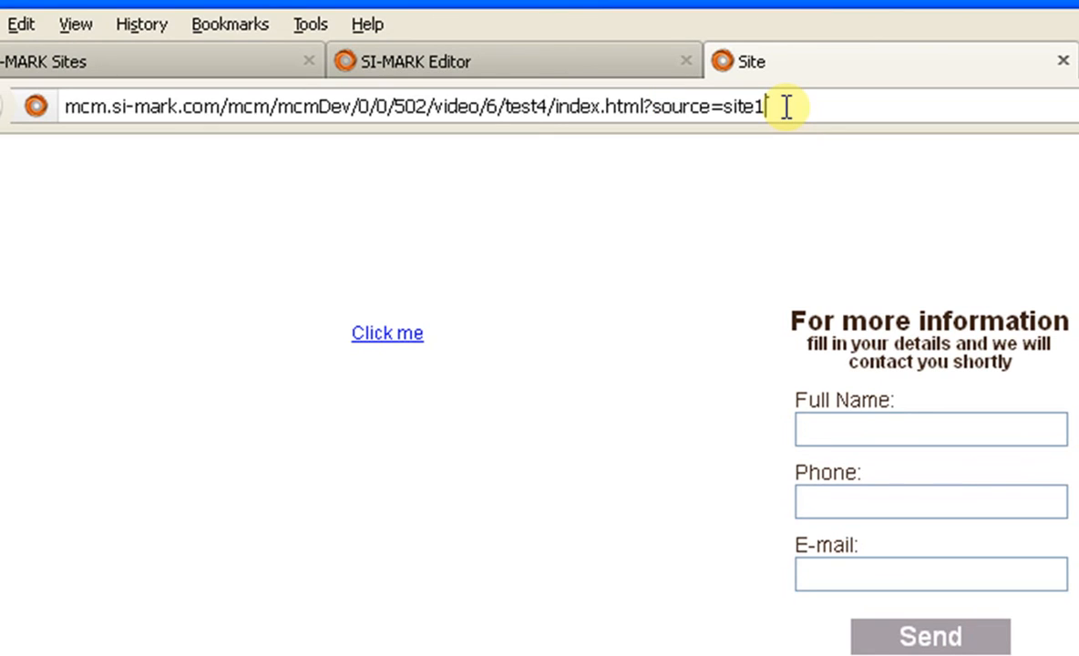
{"action": "mouse_move", "coordinate": [786, 107]}
{"action": "left_mouse_down"}
{"action": "mouse_move", "coordinate": [735, 97]}
{"action": "mouse_move", "coordinate": [786, 107]}
{"action": "left_mouse_up"}
{"action": "type", "text": "&"}
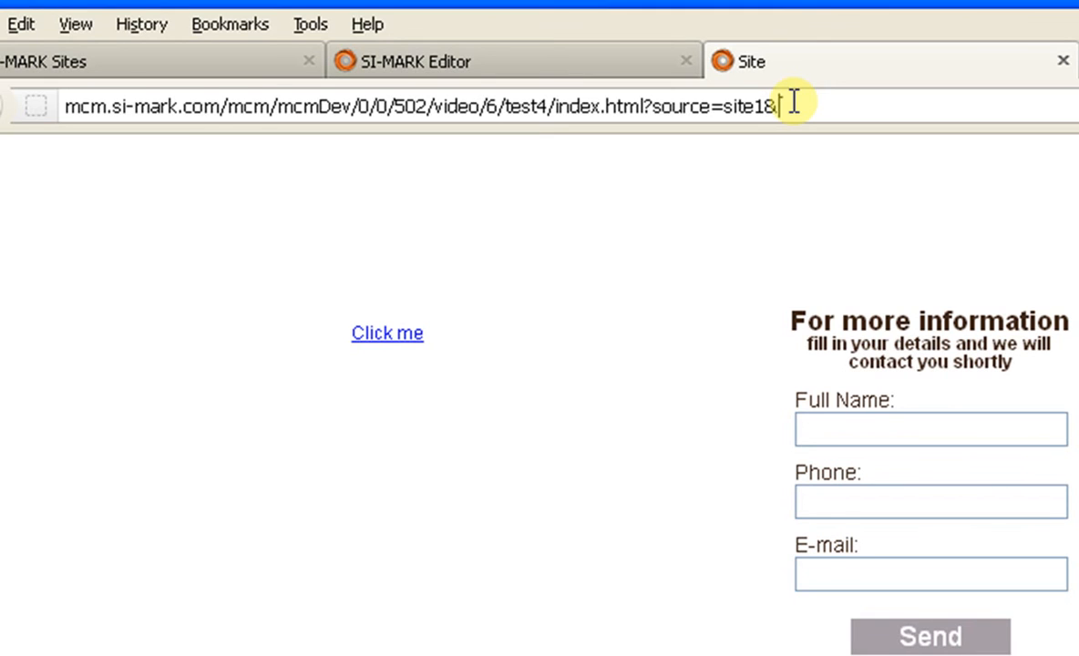
{"action": "type", "text": "ref=aaa"}
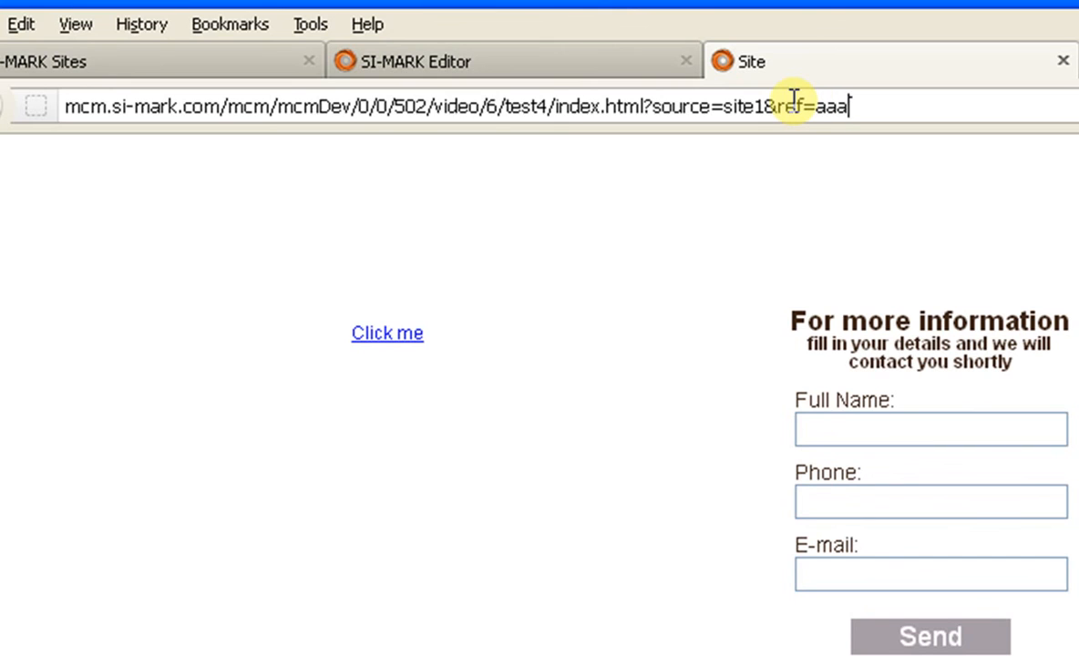
{"action": "key", "text": "Return"}
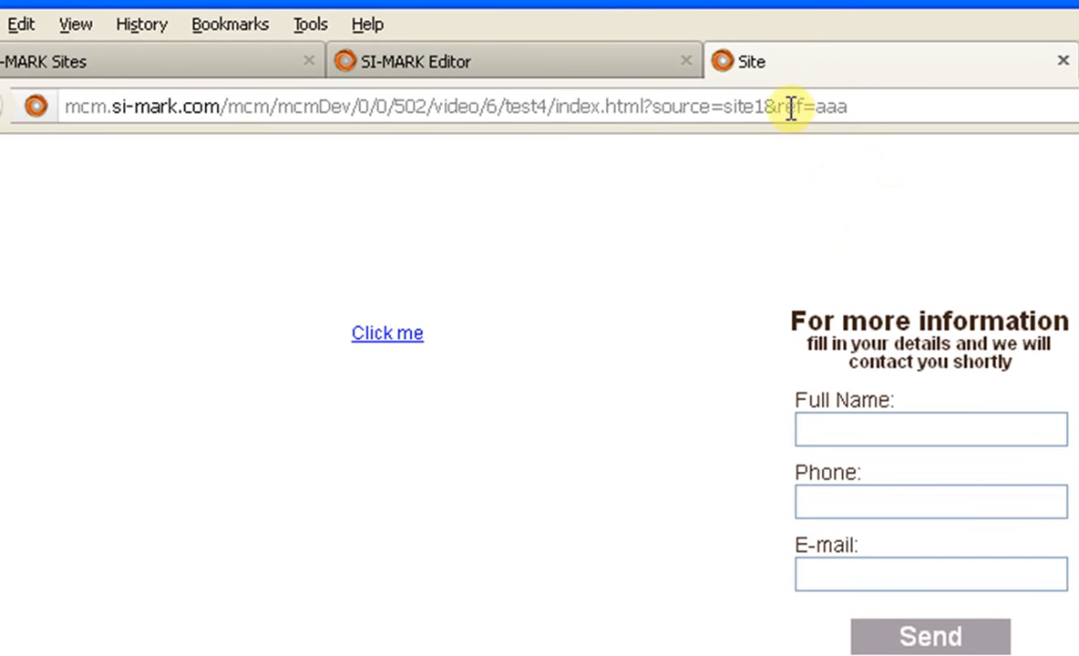
{"action": "left_click_drag", "start_coordinate": [766, 106], "coordinate": [868, 103]}
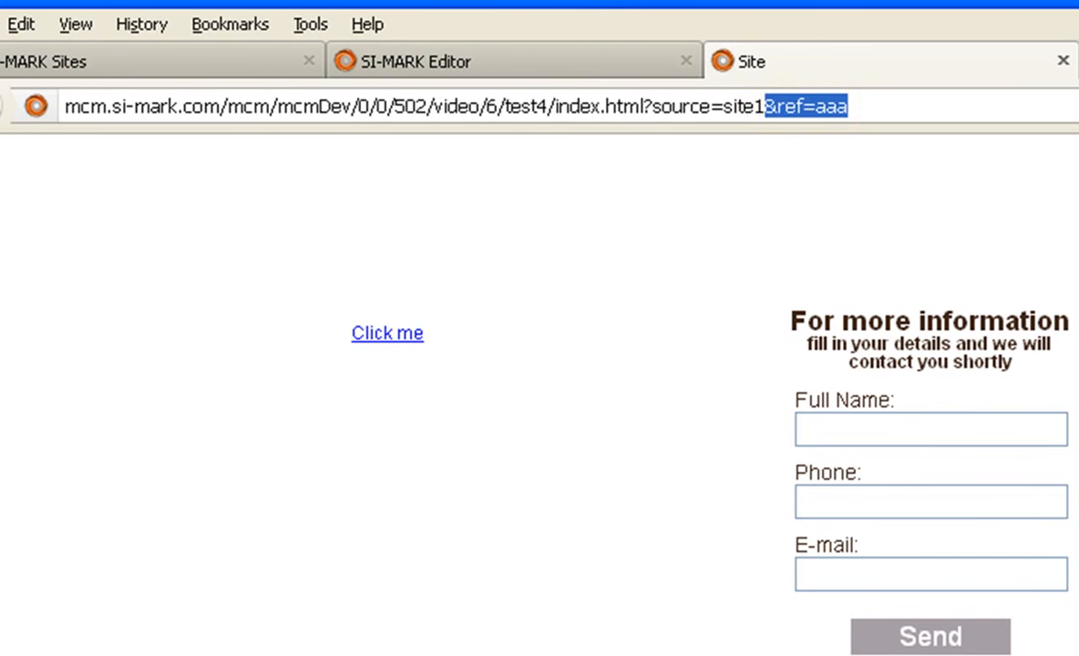